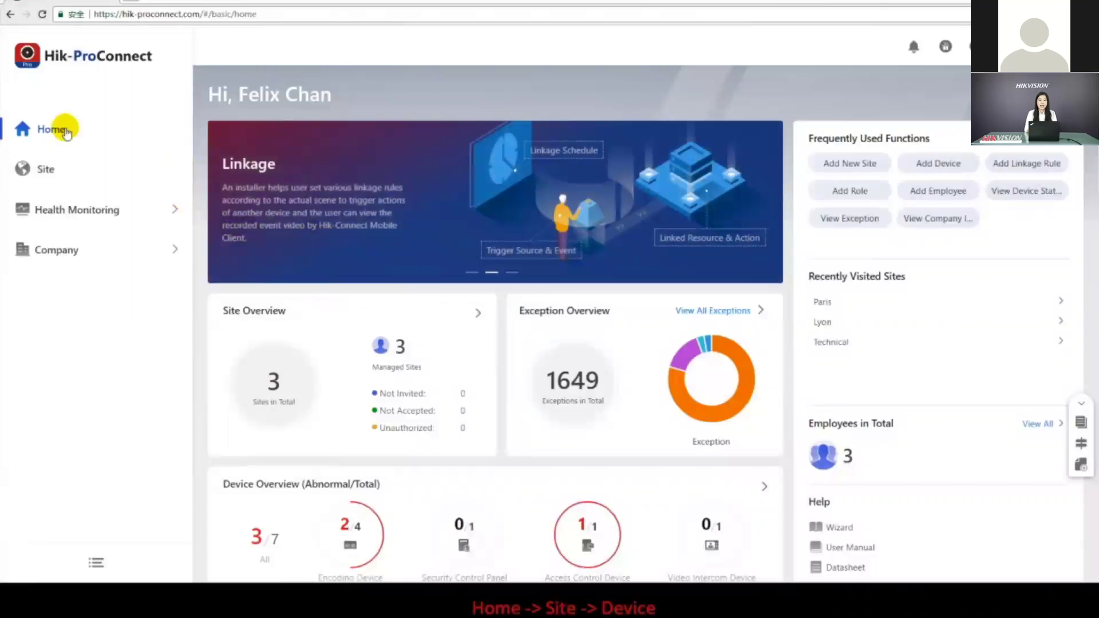
Open the Paris site and highlight the DVR's device name, online status and type
left_click(41, 170)
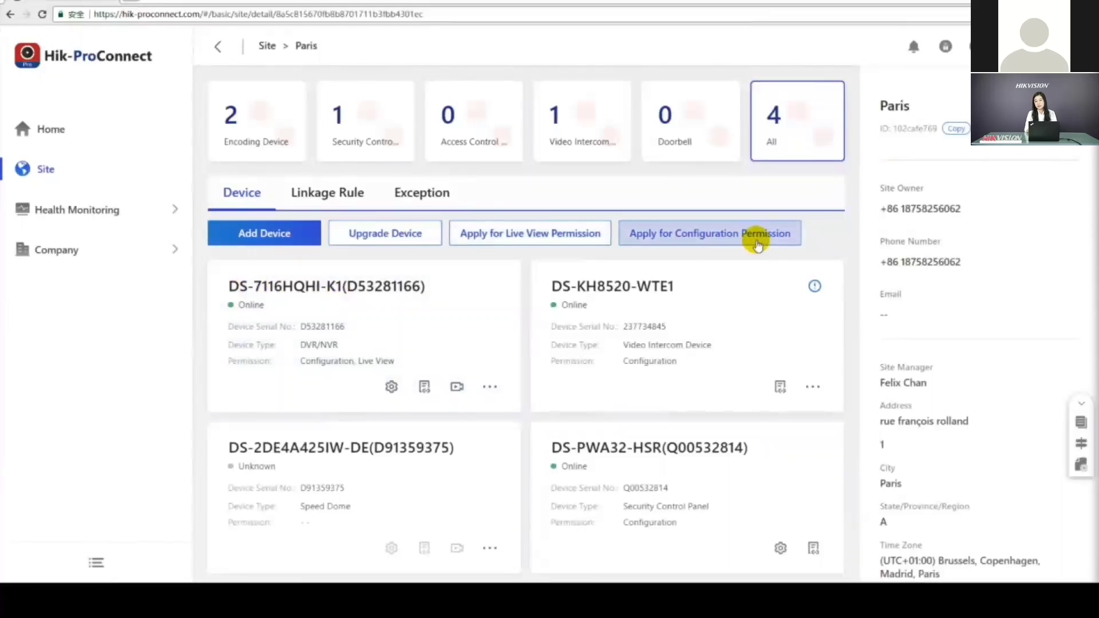
mouse_move(422, 301)
left_mouse_down()
mouse_move(241, 292)
mouse_move(427, 286)
left_mouse_up()
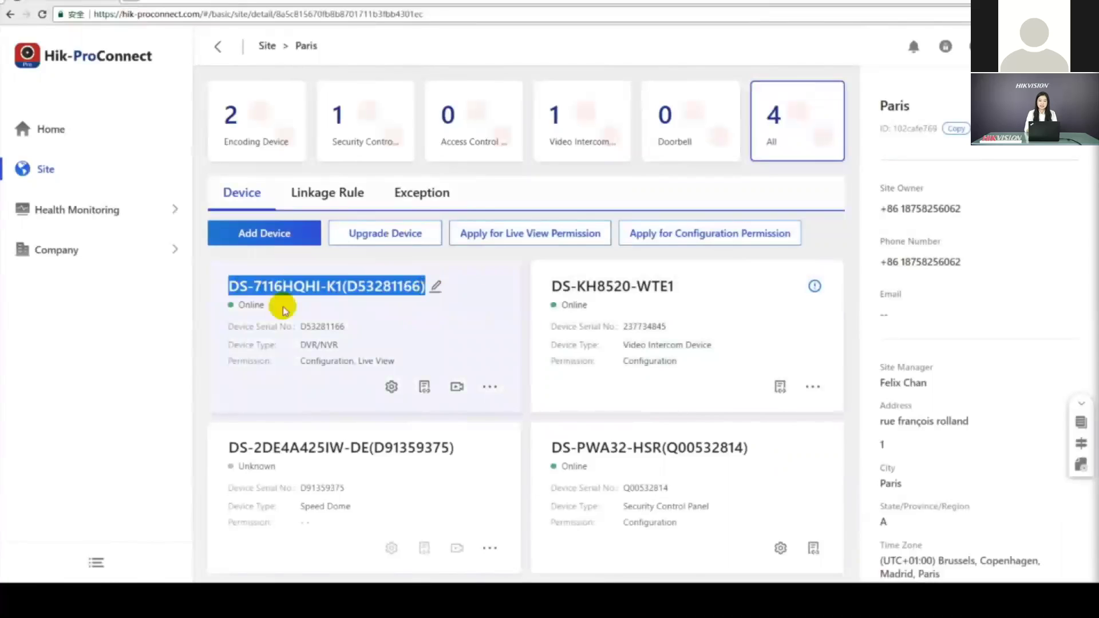
mouse_move(240, 307)
left_mouse_down()
mouse_move(278, 311)
mouse_move(316, 337)
mouse_move(299, 345)
left_mouse_up()
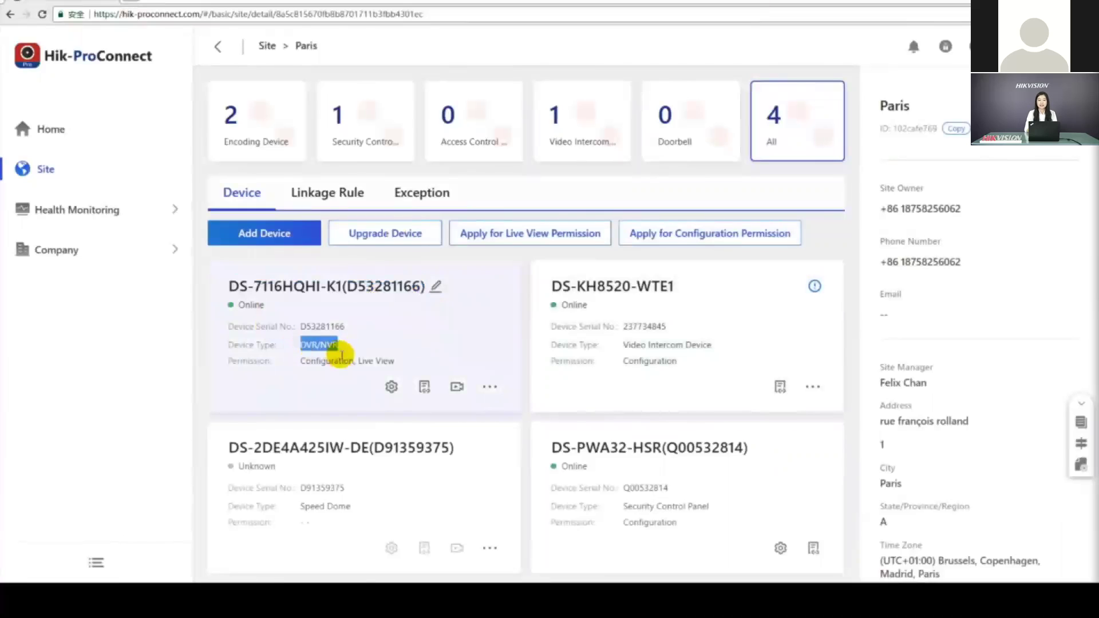
left_click(391, 386)
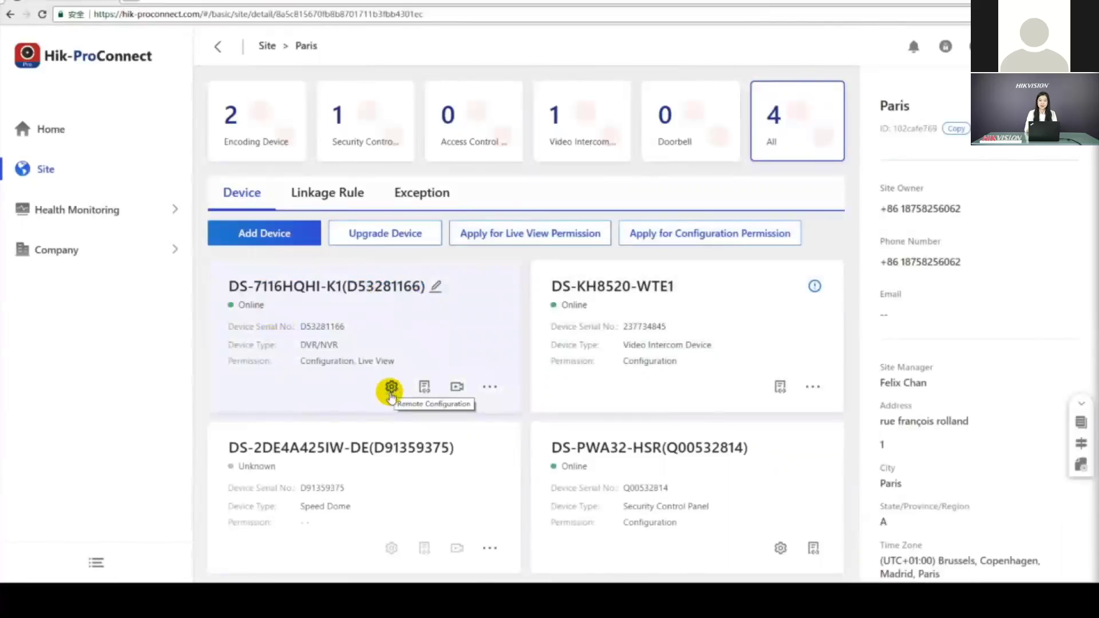
left_click(392, 388)
left_click_drag(510, 130, 399, 133)
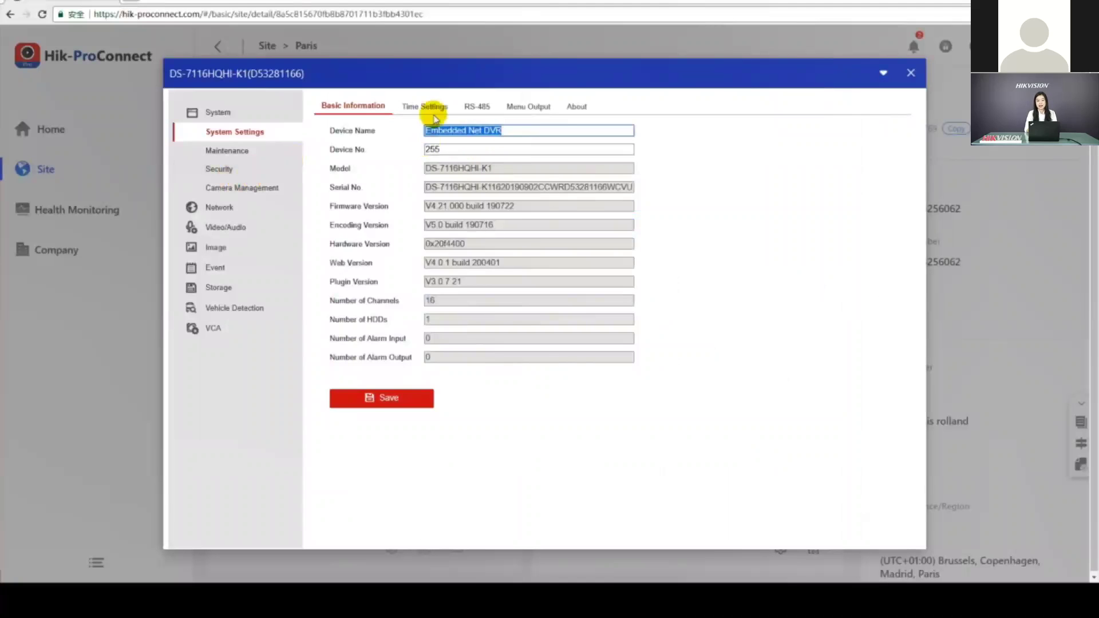
left_click(433, 110)
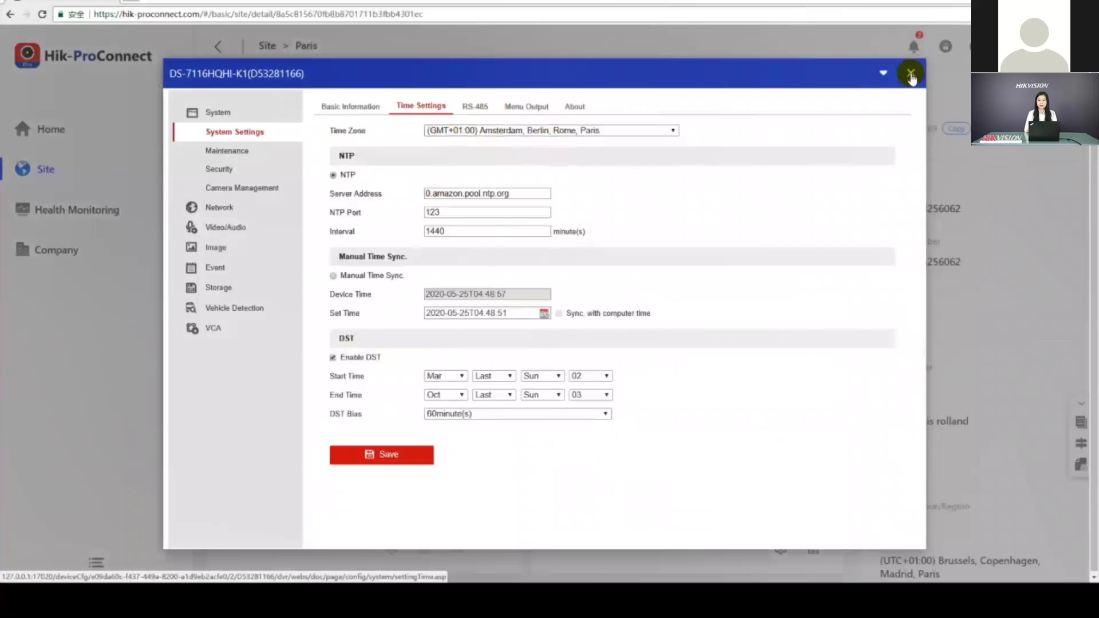
left_click(912, 74)
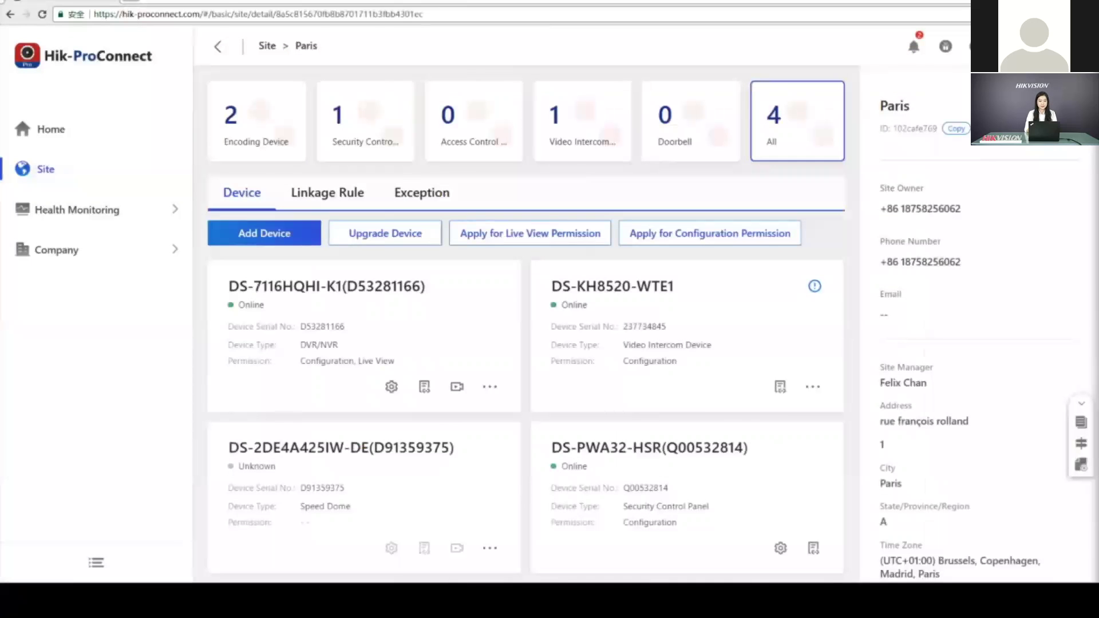
Open the DVR's camera live view using the verification code and capture a snapshot
left_click(456, 550)
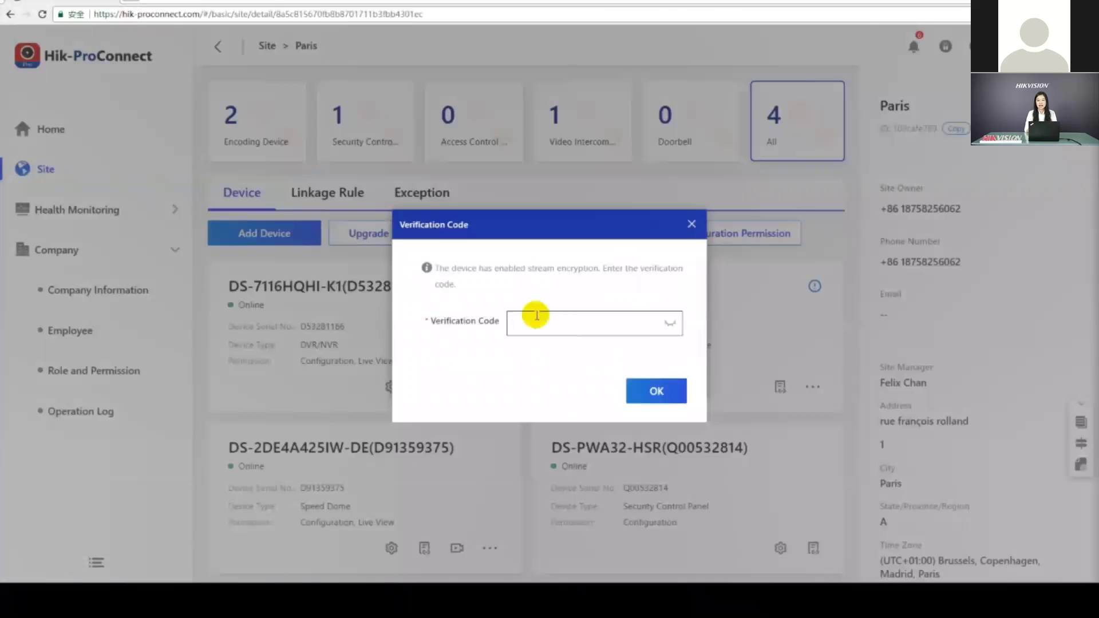
left_click(536, 317)
left_click(536, 316)
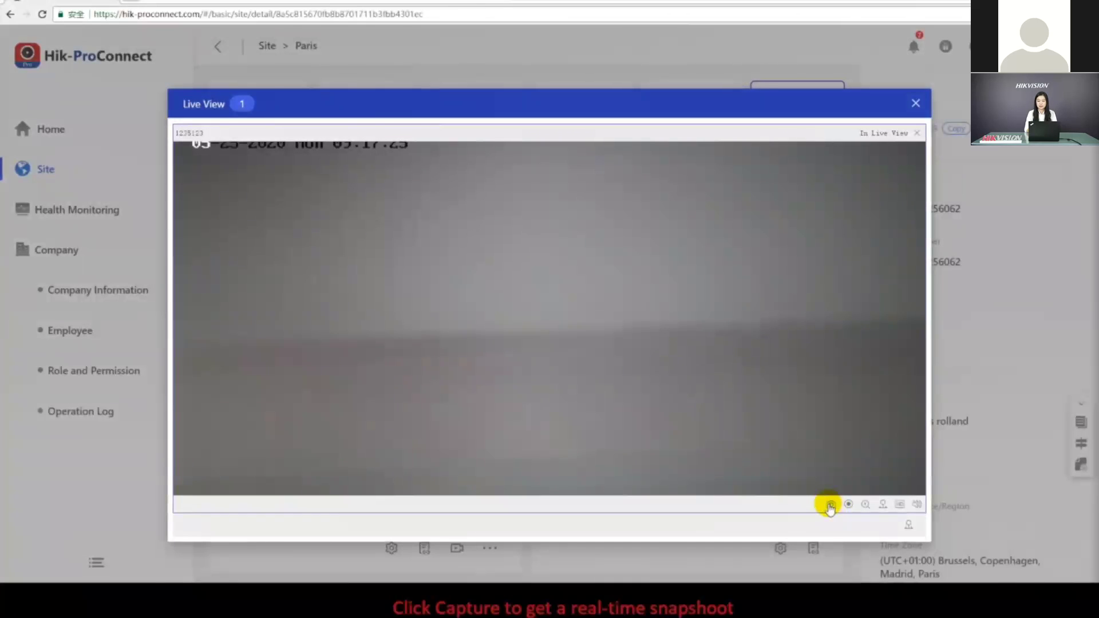
left_click(830, 505)
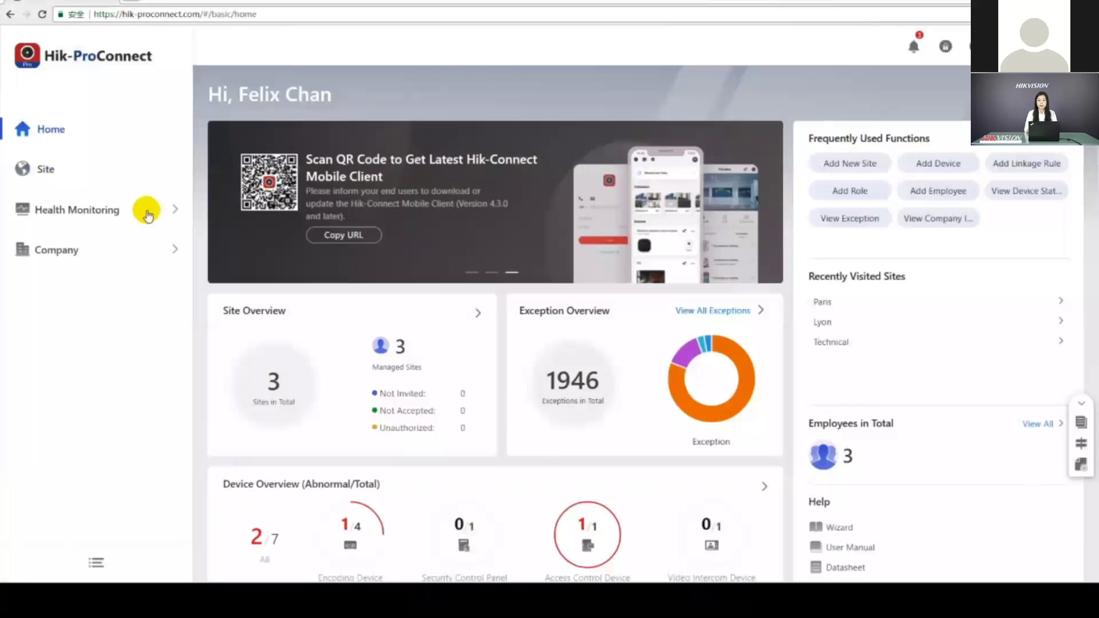
Show Health Status for All Sites, then narrow it to the Paris site
left_click(148, 215)
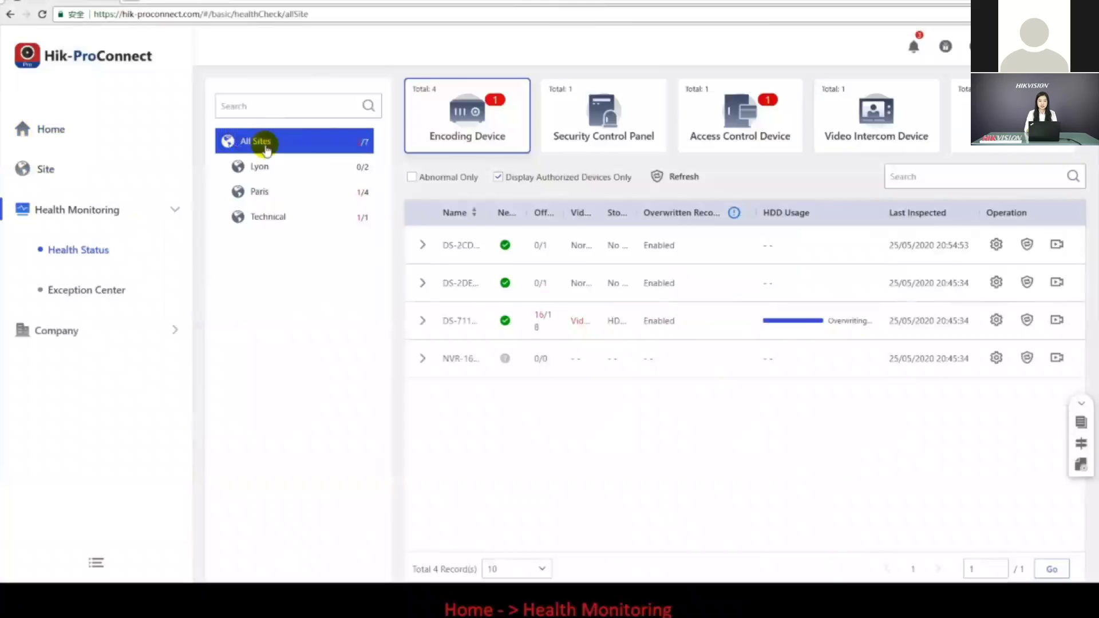
left_click(324, 144)
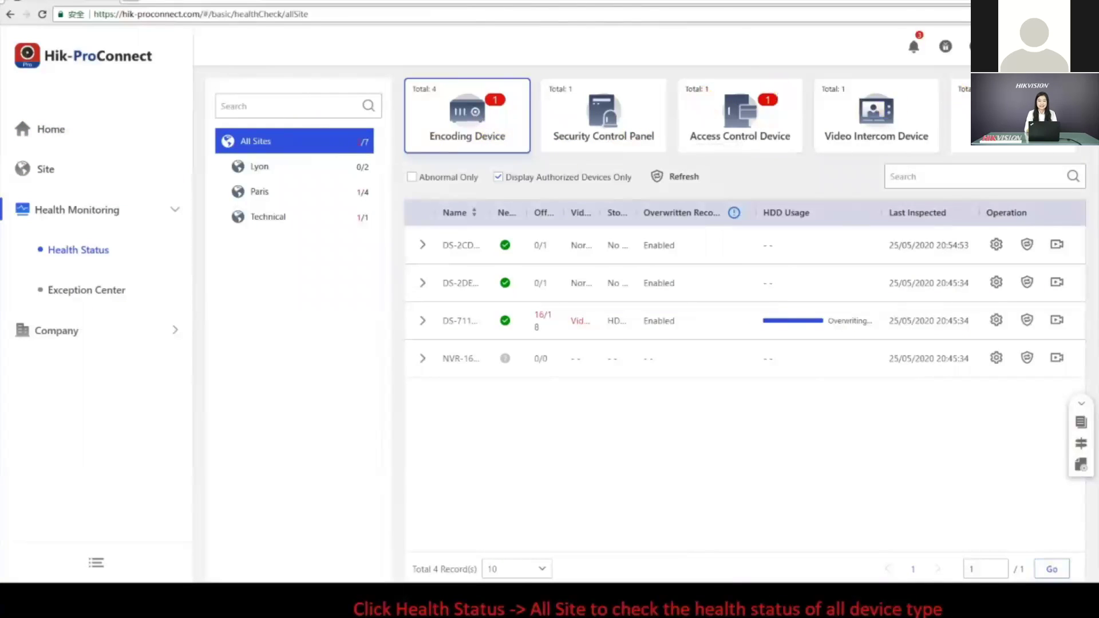
left_click(269, 192)
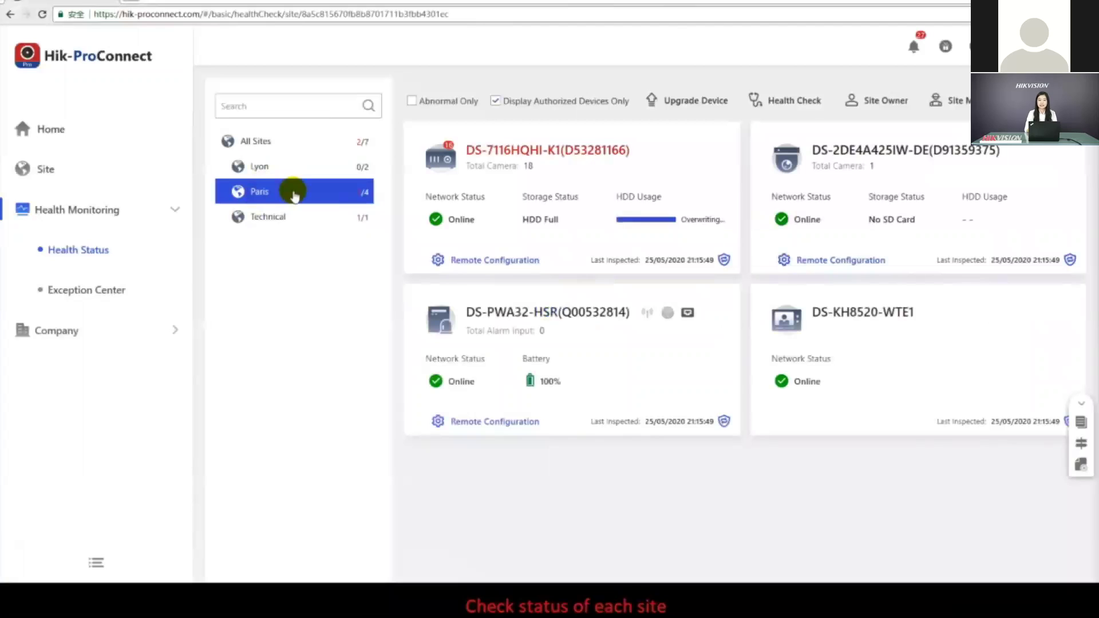
Run a health check on the Paris site and dismiss the results
left_click(782, 102)
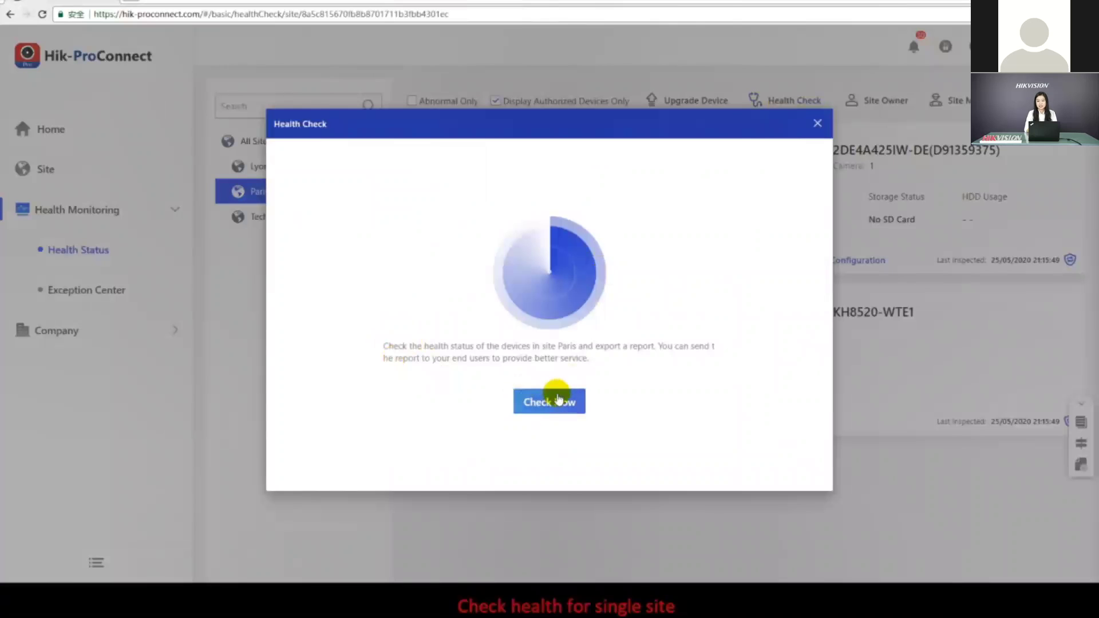
left_click(561, 406)
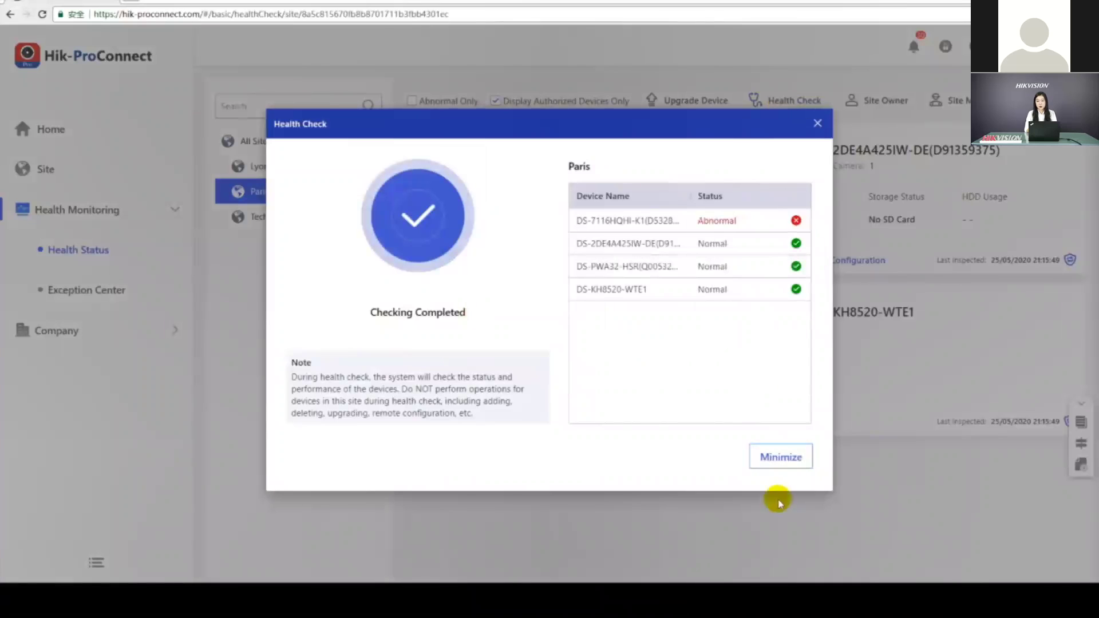
left_click(778, 458)
mouse_move(878, 101)
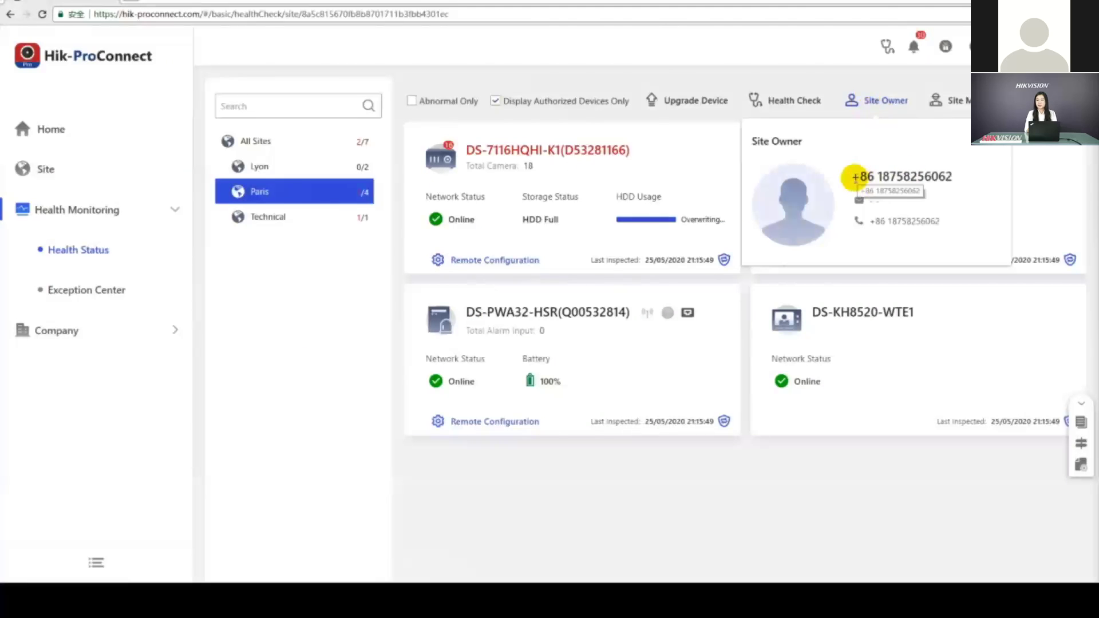
Highlight the site owner's phone number, then view the site manager's details
left_click_drag(852, 177, 954, 177)
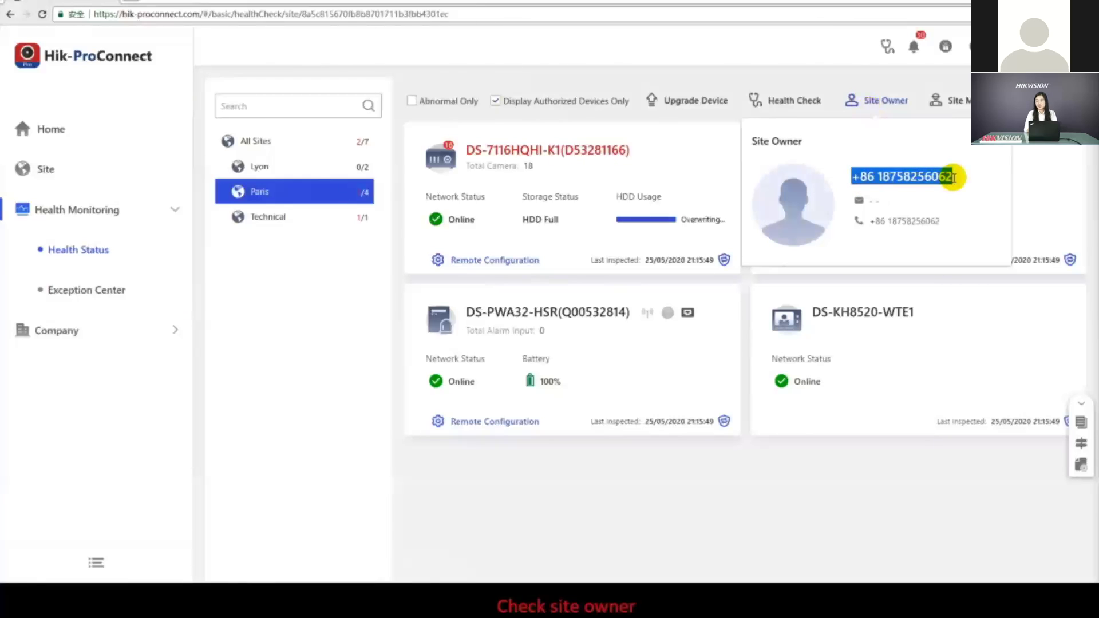
left_click(955, 177)
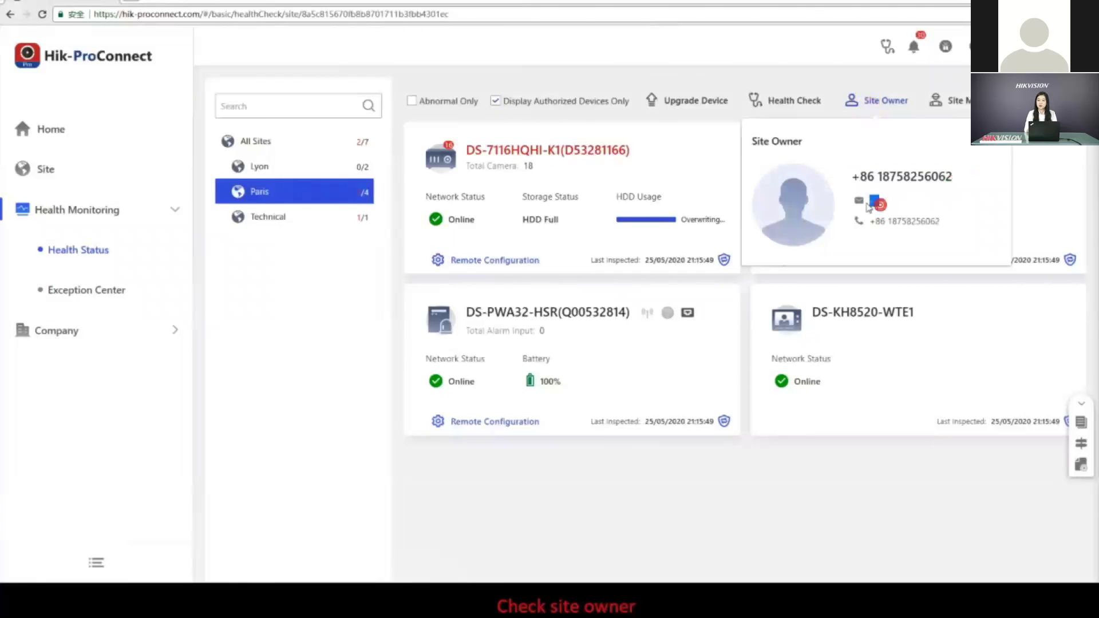
double_click(935, 222)
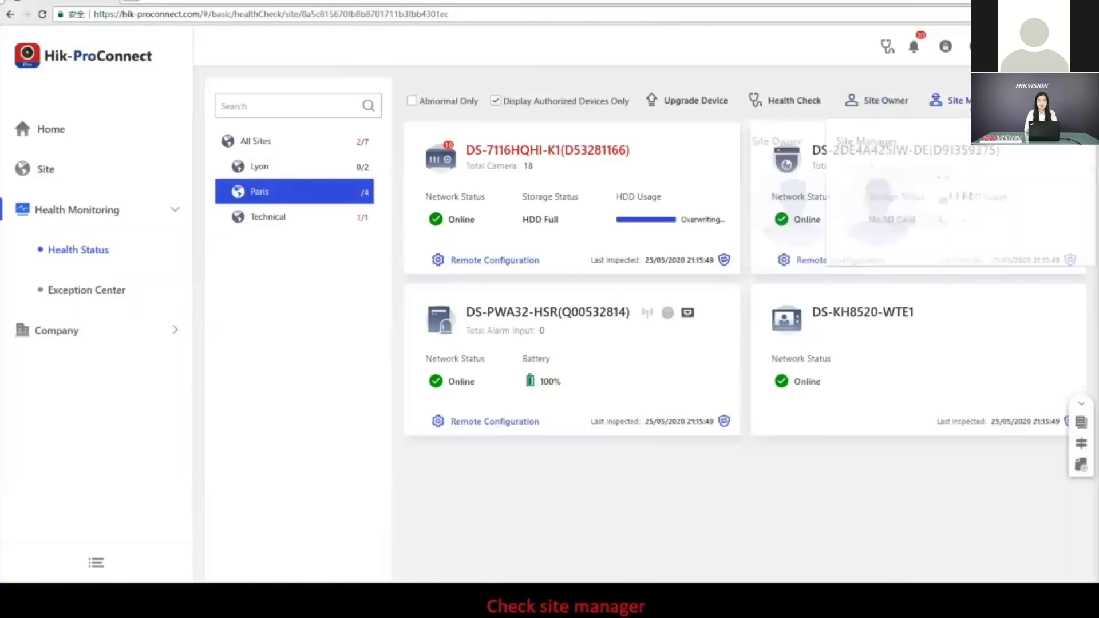
left_click(965, 100)
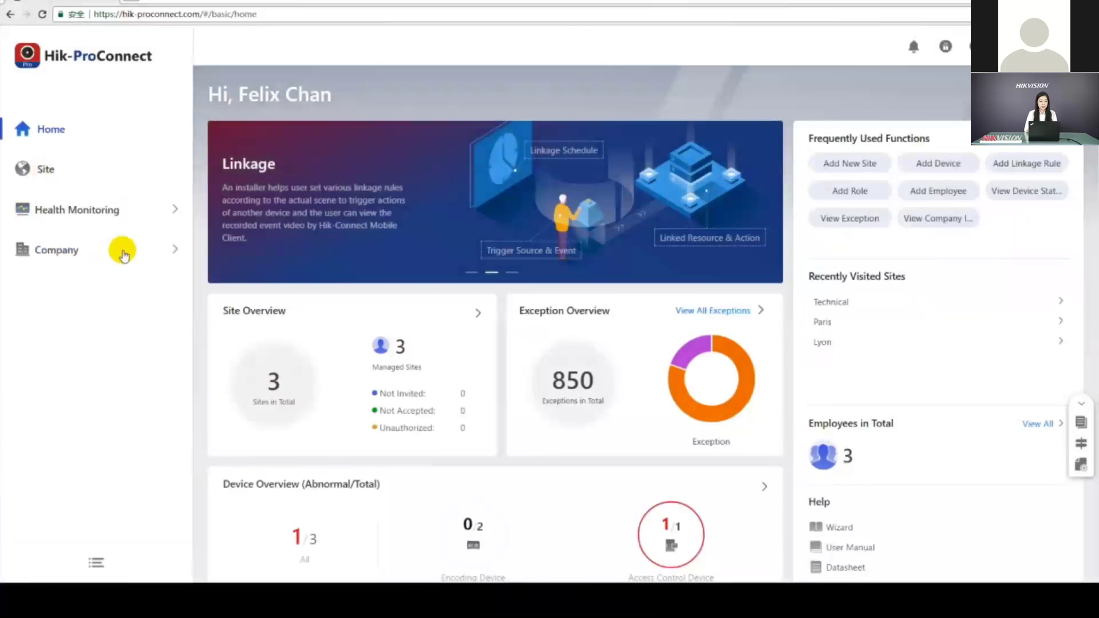
On Company Information, highlight the Co-Branding description, then switch Co-Branding on
left_click(121, 254)
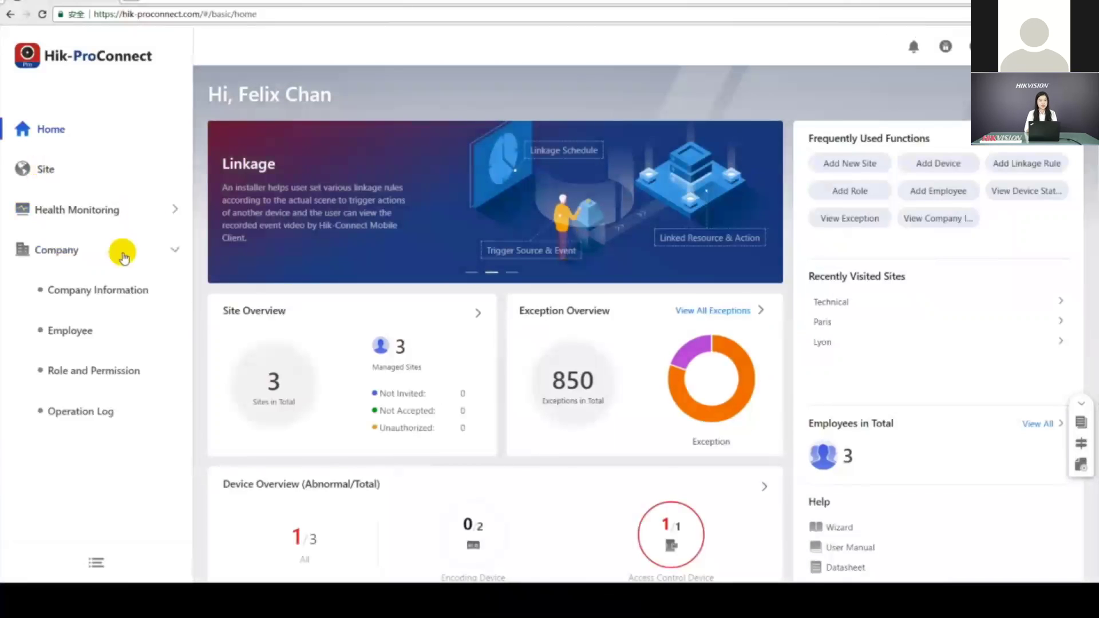
left_click(115, 294)
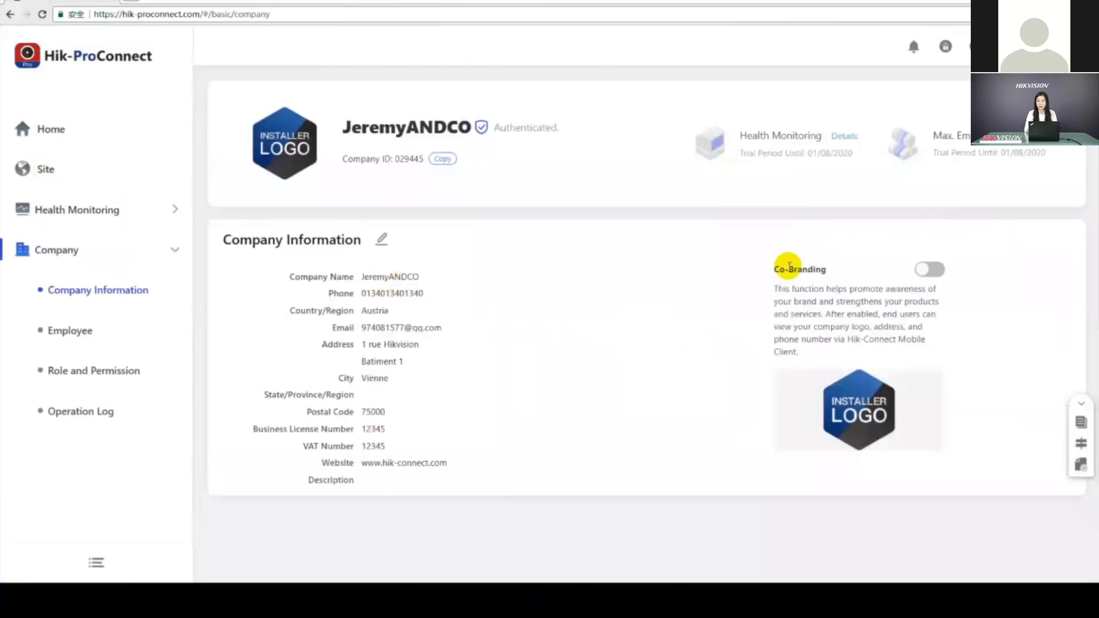
left_click_drag(766, 268, 823, 268)
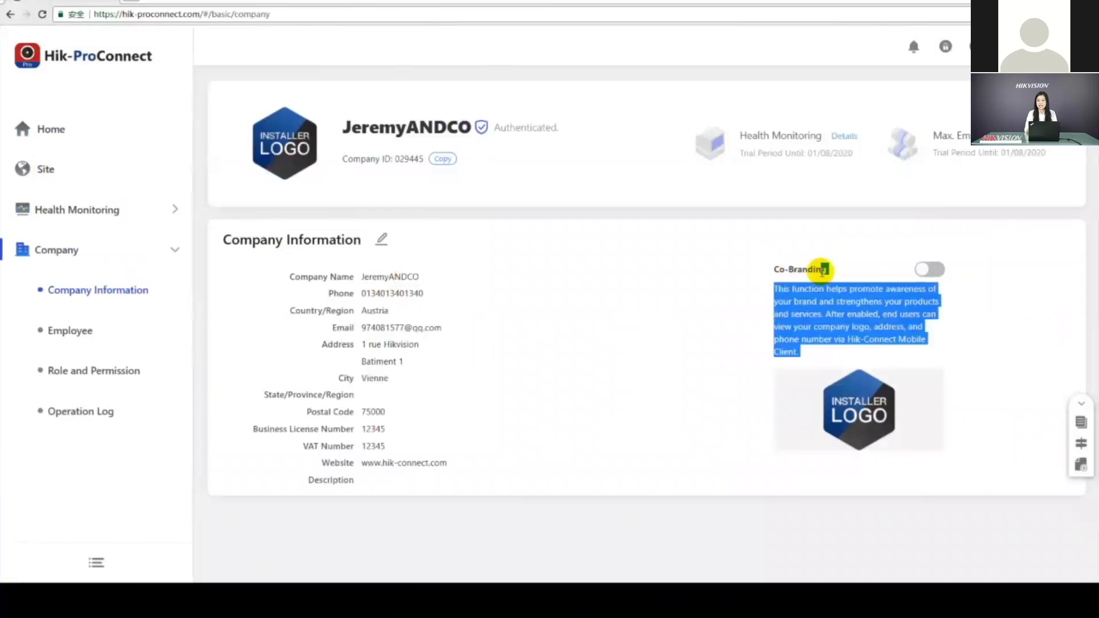
left_click(785, 267)
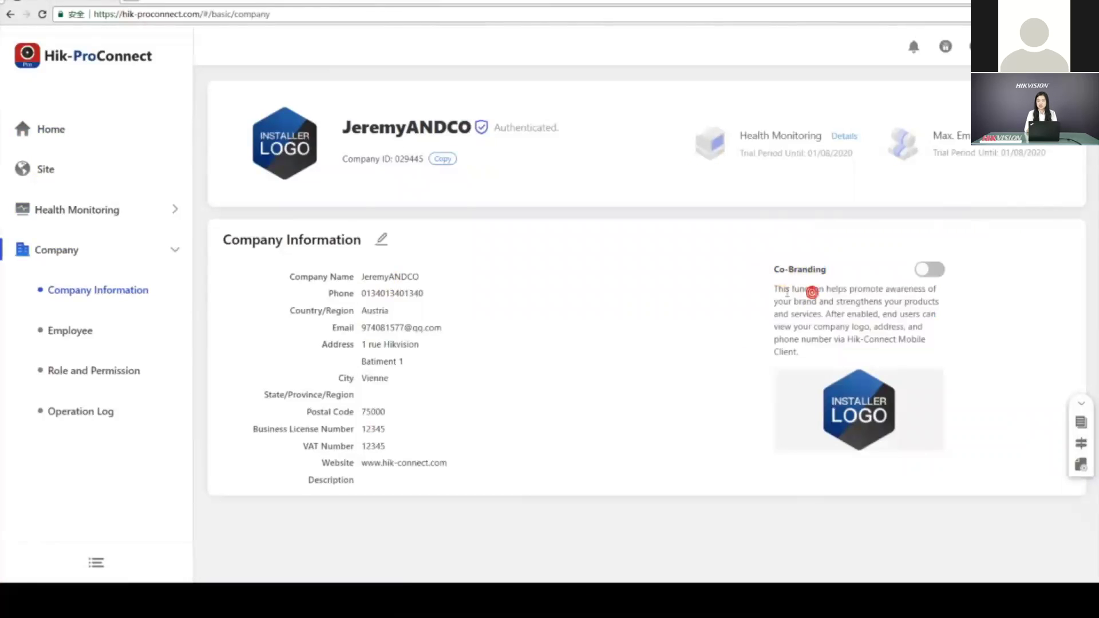
left_click_drag(825, 313, 827, 357)
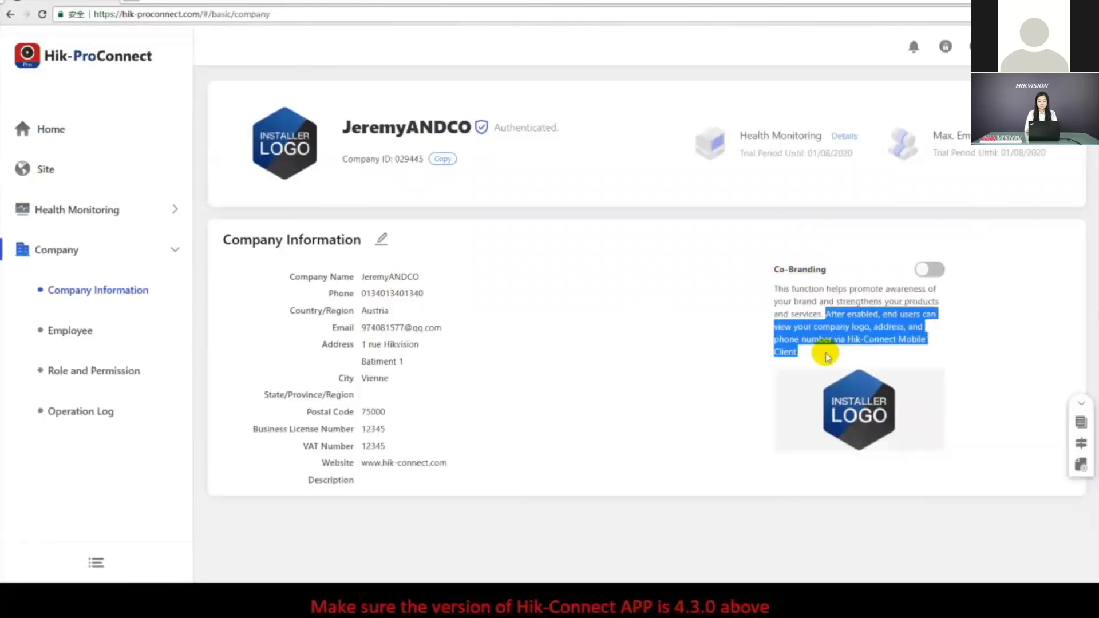
left_click(827, 357)
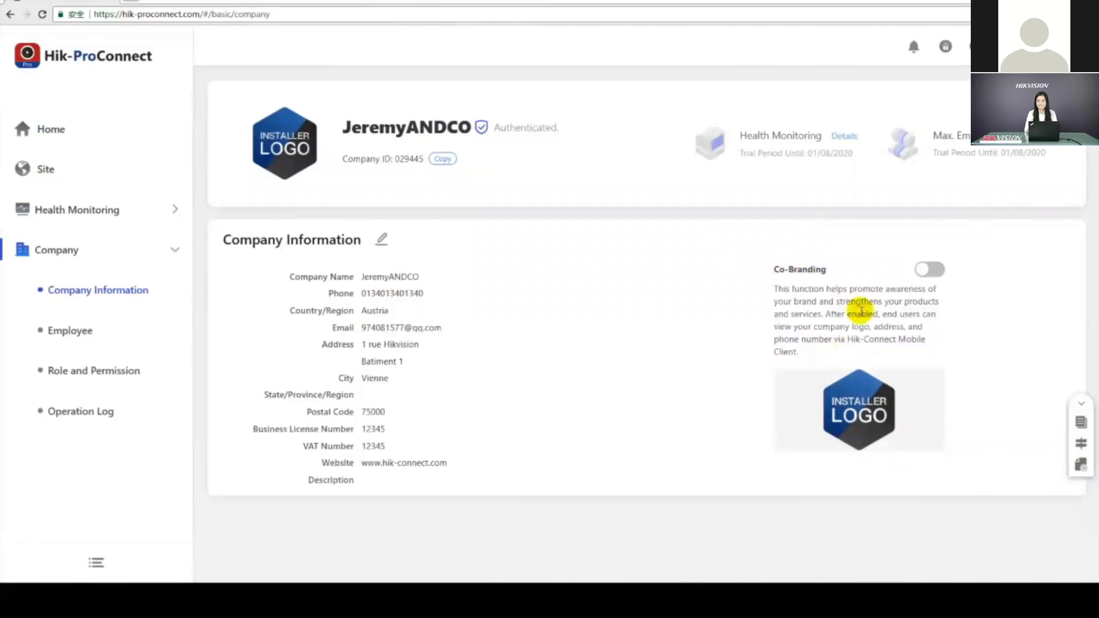
left_click(931, 271)
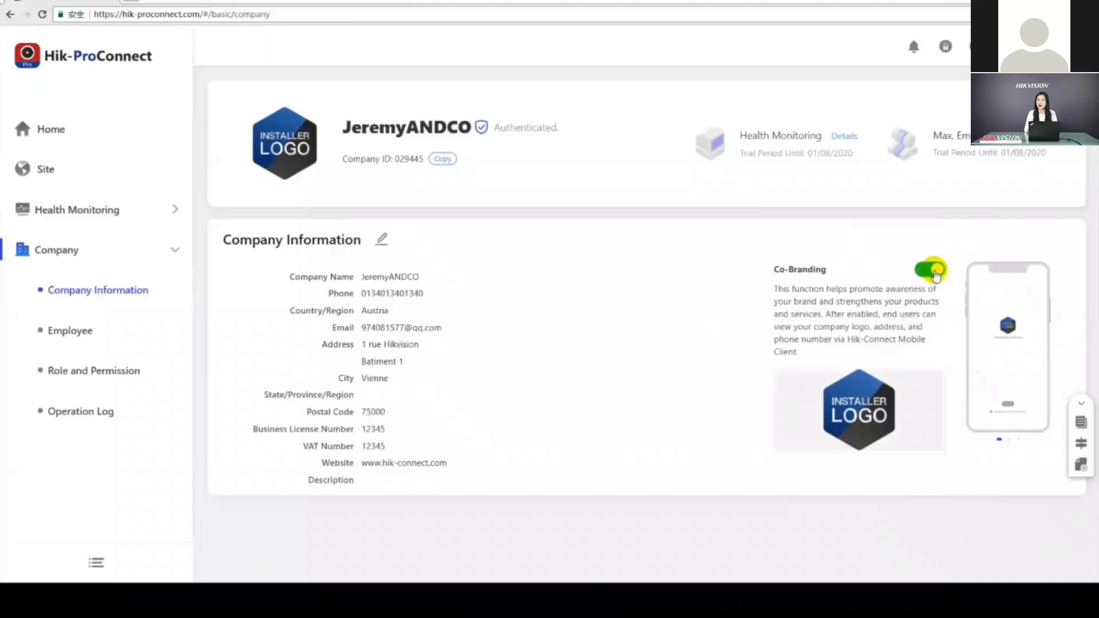
Advance the Co-Branding phone preview to its next screen and enlarge it
left_click(1001, 441)
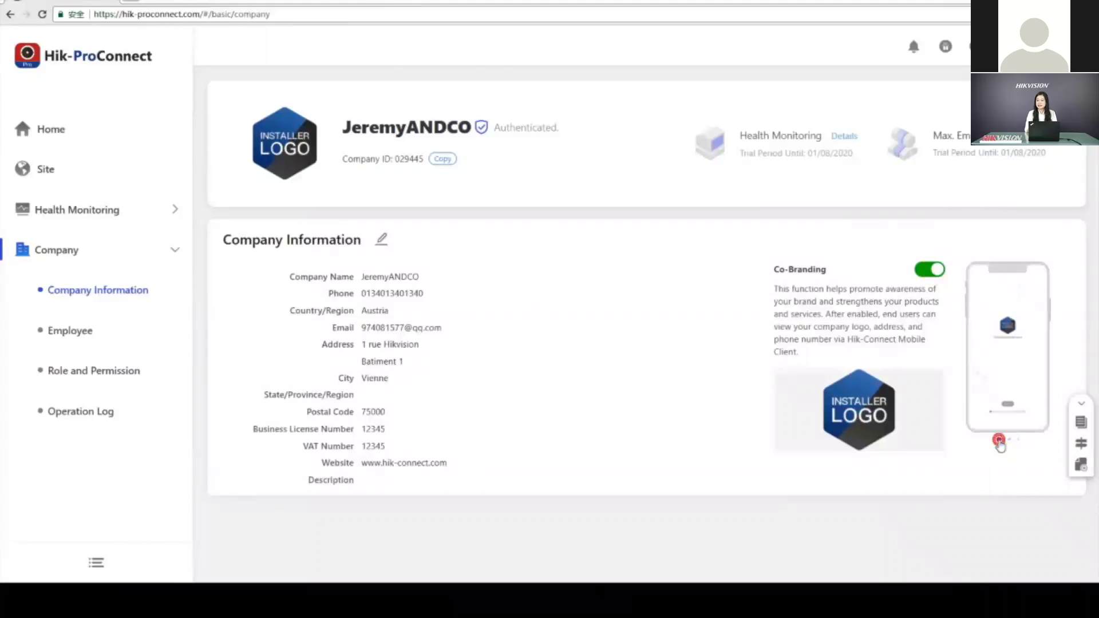
left_click(1007, 354)
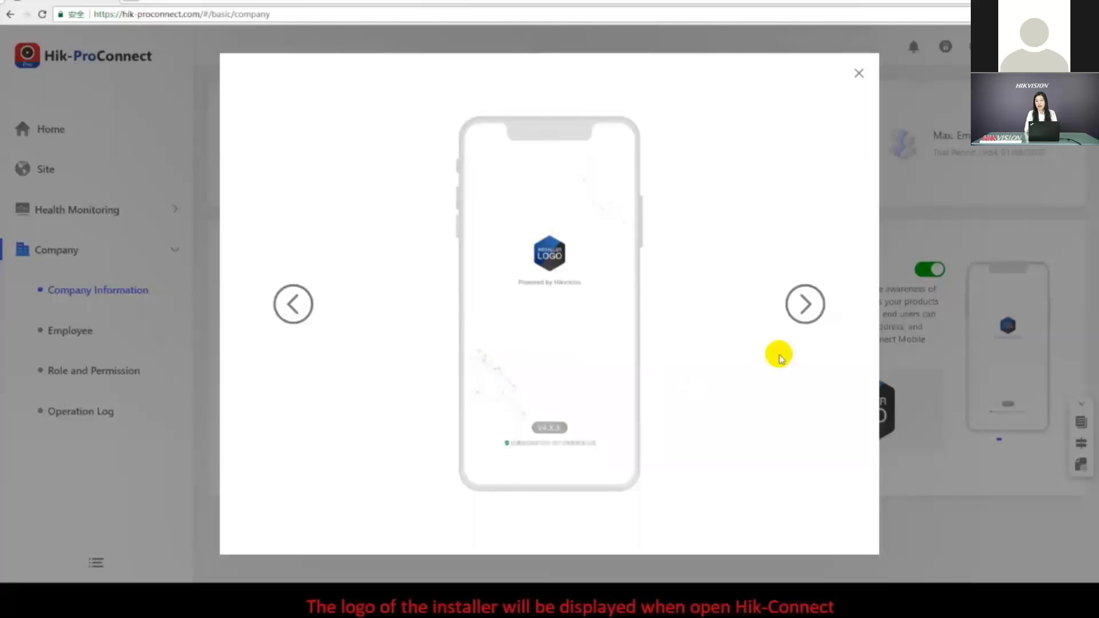
Step twice through the enlarged preview screens, then close the preview
left_click(804, 305)
left_click(805, 304)
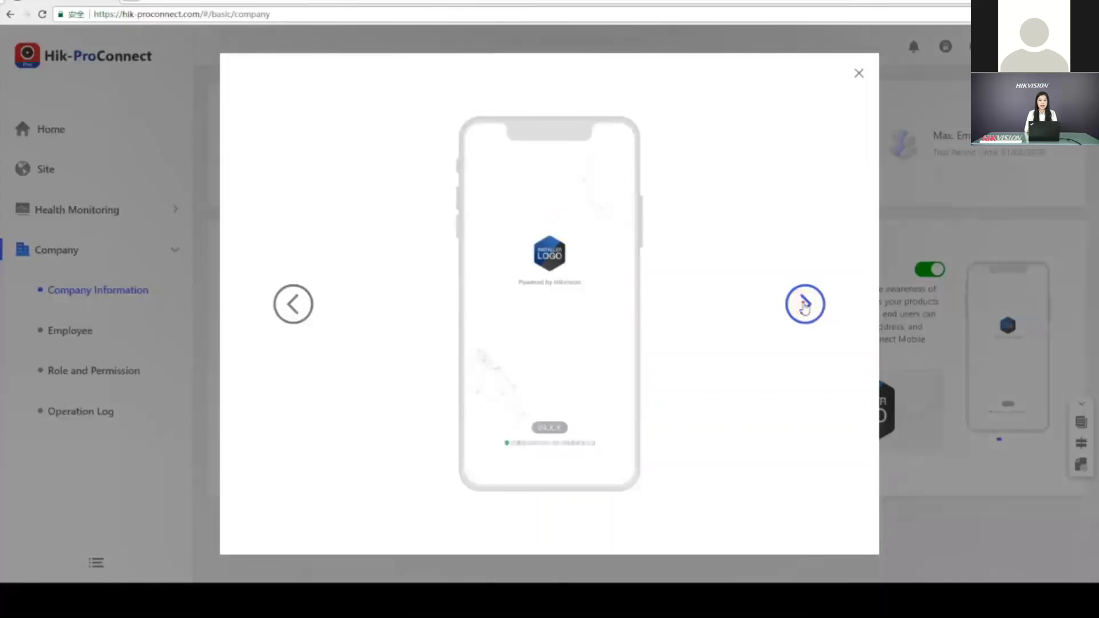
left_click(859, 73)
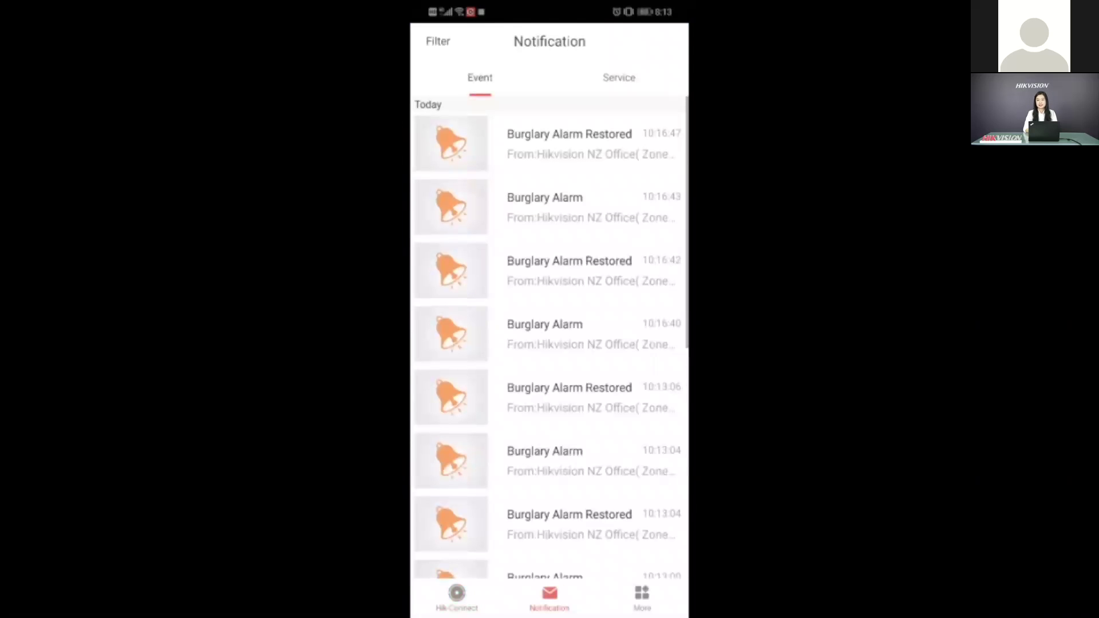
In Service notifications, accept the policy and agree to the newest site permission application
left_click(621, 78)
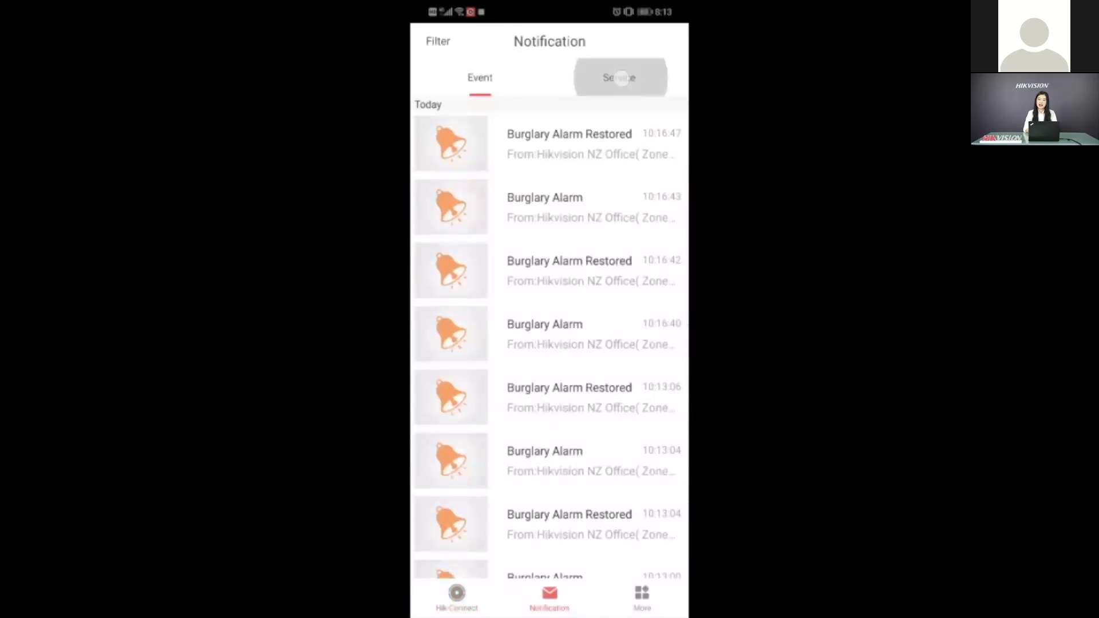
left_click(579, 219)
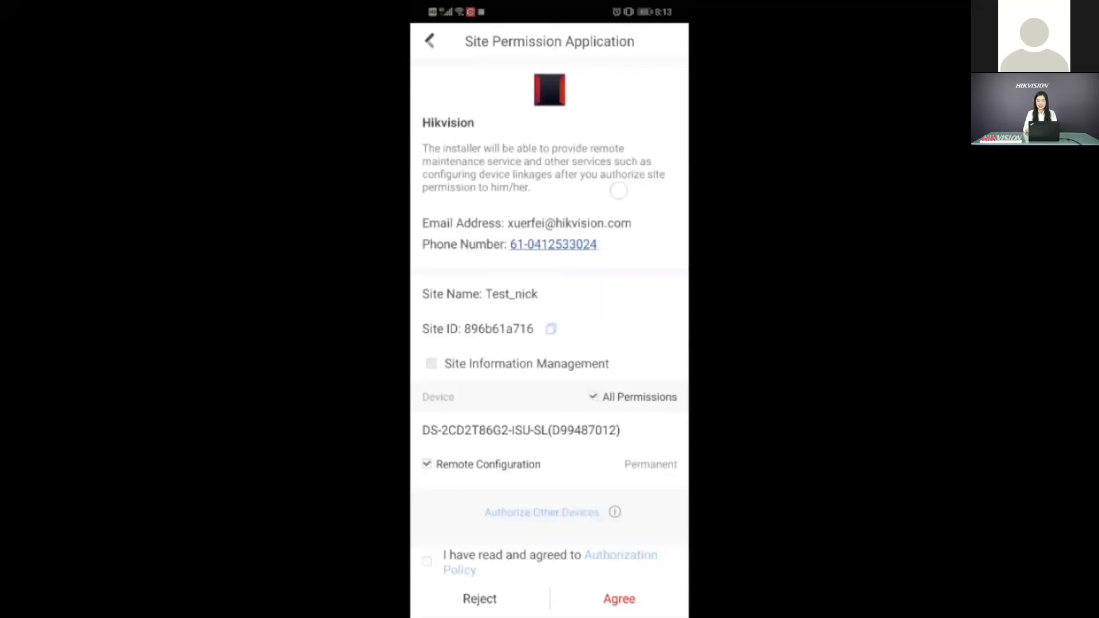
left_click(429, 560)
left_click(624, 594)
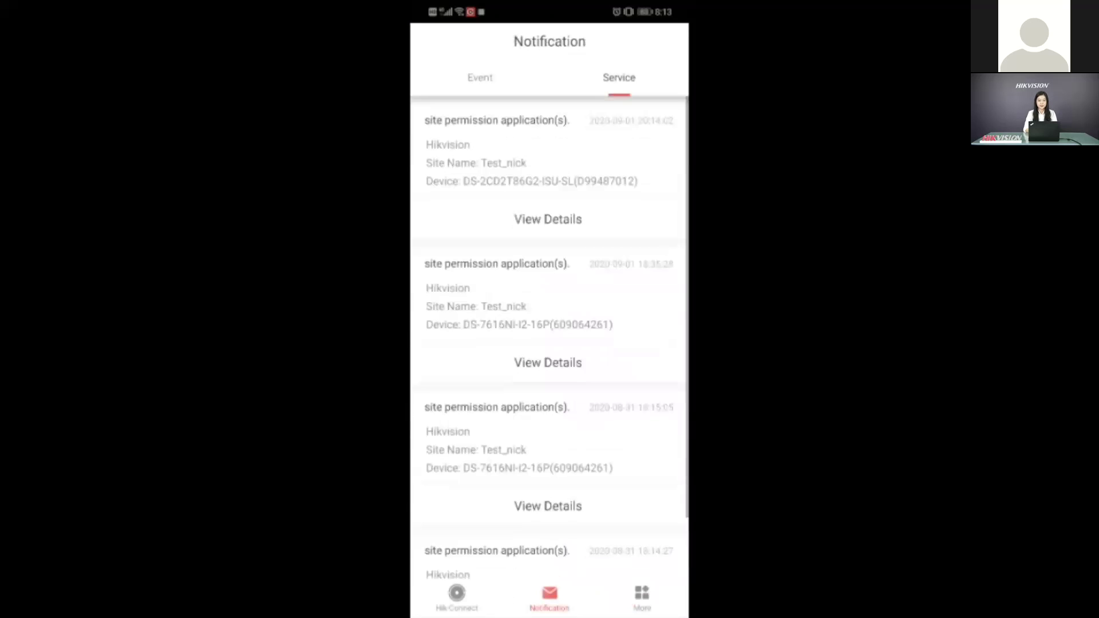
left_click_drag(550, 614, 549, 430)
Switch back to Hik-ProConnect and open the Test_nick site page
left_click_drag(482, 301, 653, 301)
left_click(550, 292)
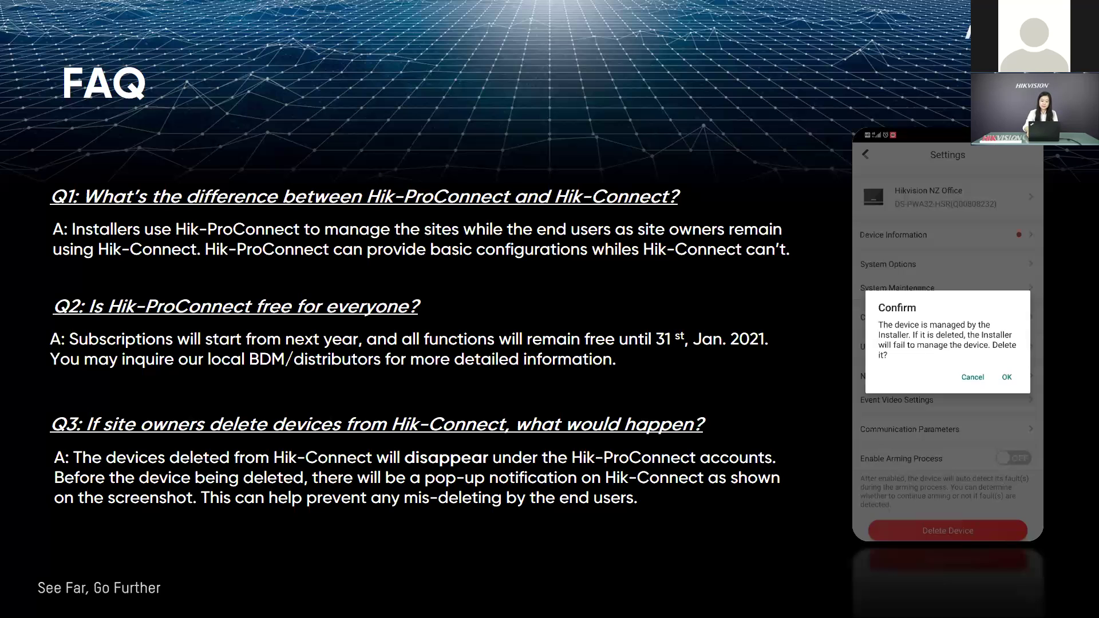
Advance to the Online Survey slide with its QR code and $2250 subscription prize
key("Right")
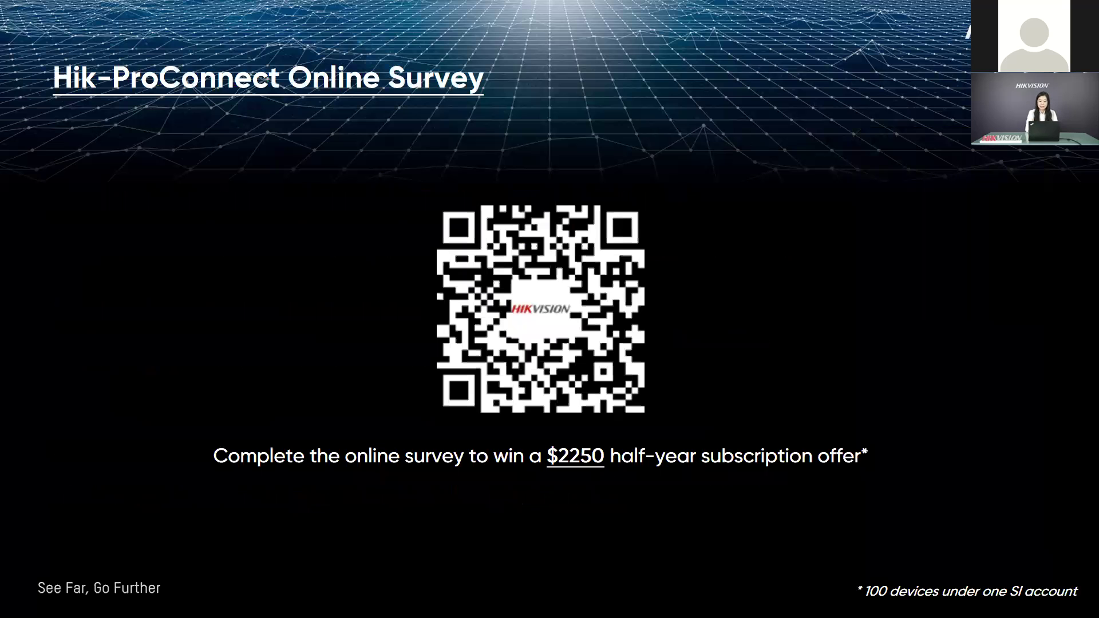